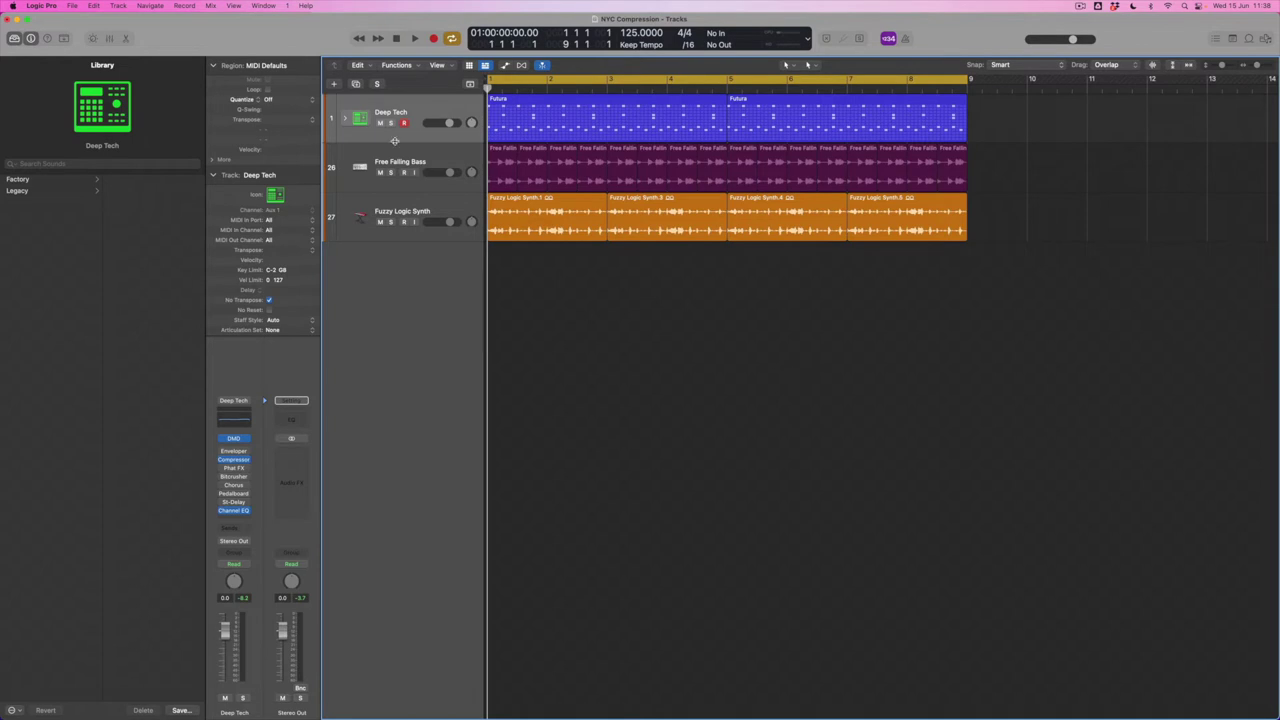
Solo the Deep Tech drum track and play the drums back on their own
{"action": "left_click", "coordinate": [391, 123]}
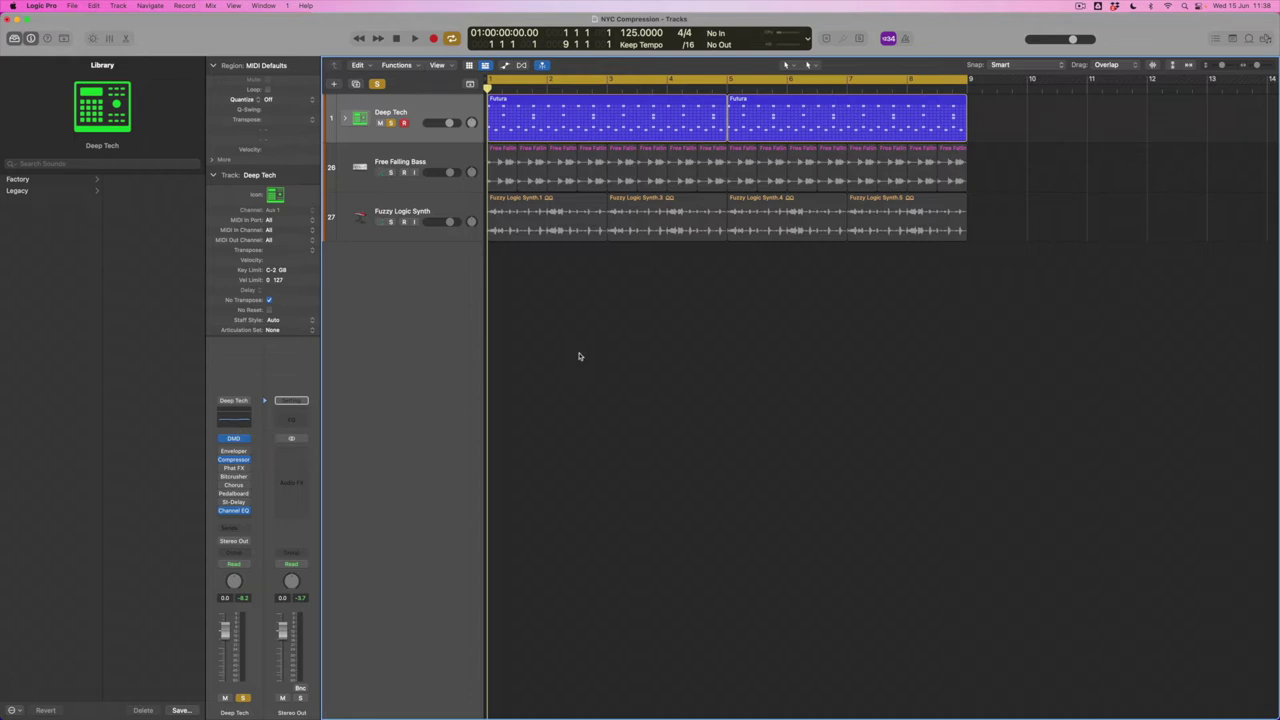
{"action": "key", "text": "space"}
{"action": "left_click", "coordinate": [234, 461]}
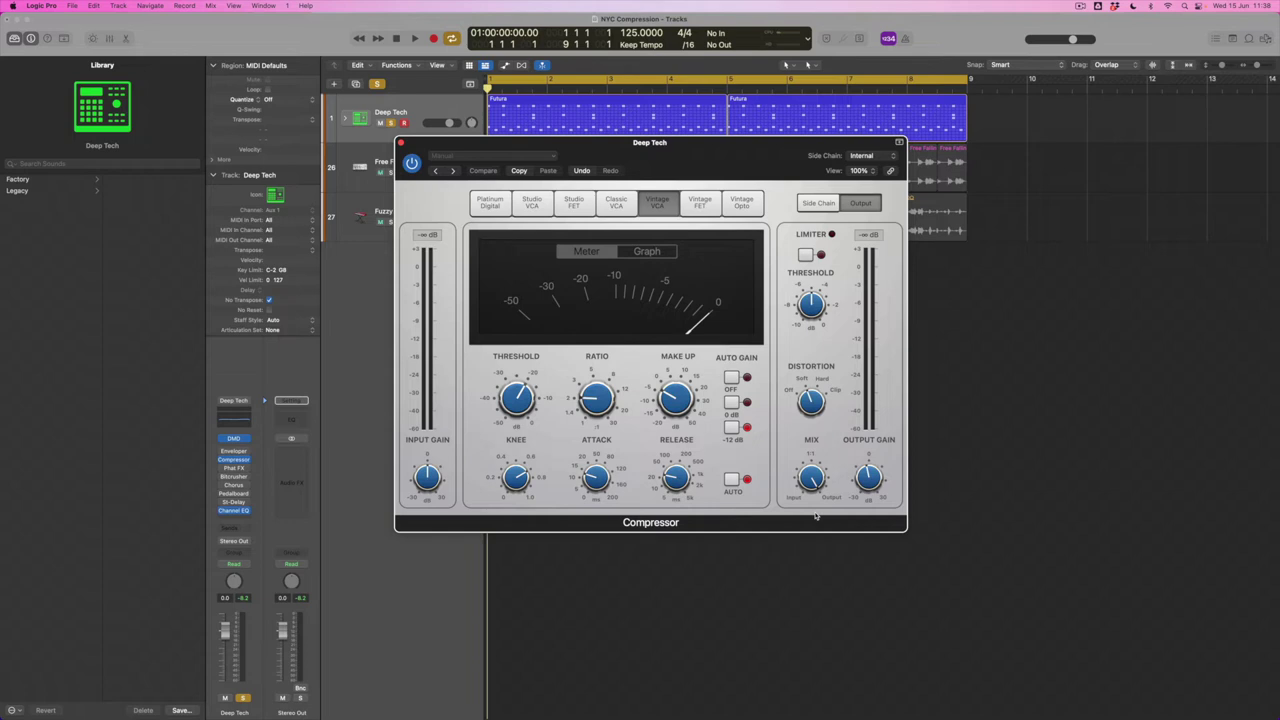
{"action": "mouse_move", "coordinate": [815, 500]}
{"action": "left_click_drag", "start_coordinate": [812, 478], "coordinate": [810, 639]}
{"action": "left_click_drag", "start_coordinate": [814, 477], "coordinate": [816, 403]}
{"action": "left_click_drag", "start_coordinate": [812, 470], "coordinate": [814, 440]}
{"action": "left_click", "coordinate": [401, 144]}
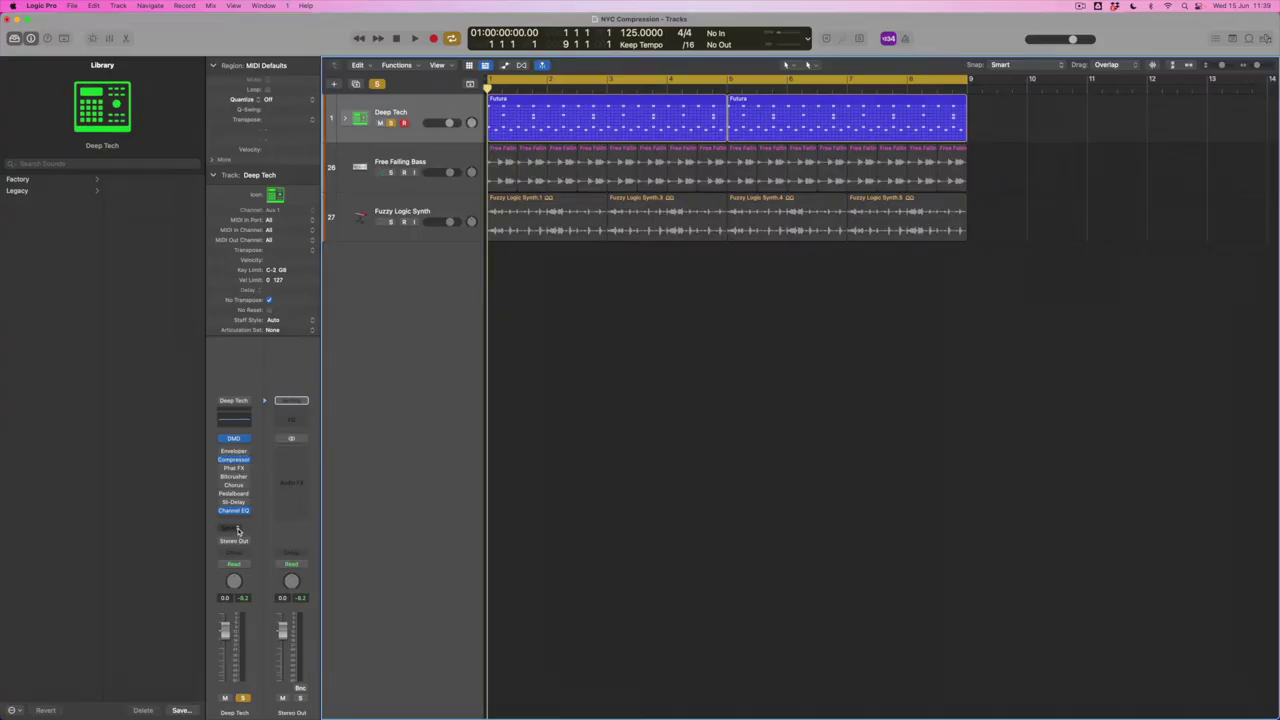
Add a Bus 5 send on the Deep Tech track, creating Aux 5, and play it back
{"action": "left_click", "coordinate": [237, 530]}
{"action": "mouse_move", "coordinate": [237, 545]}
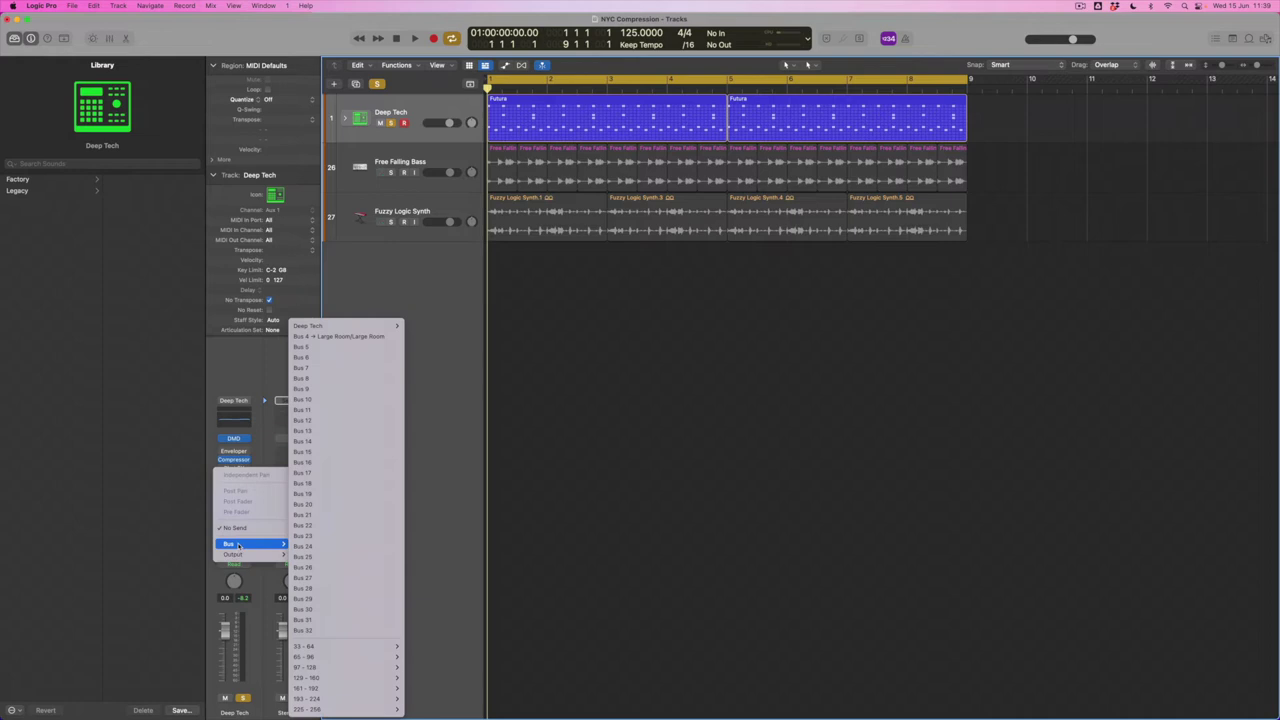
{"action": "left_click", "coordinate": [383, 348]}
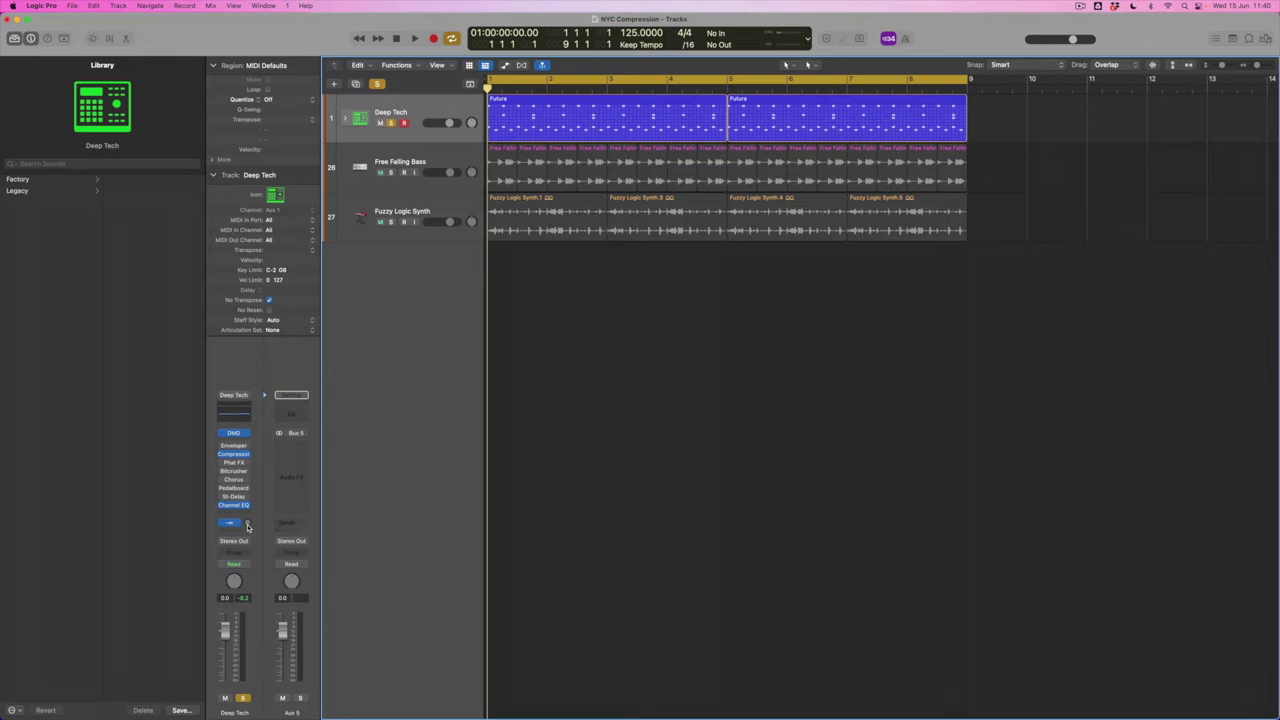
{"action": "key", "text": "space"}
Insert a stereo Compressor on Aux 5 and switch it to the Studio FET model
{"action": "left_click", "coordinate": [303, 446]}
{"action": "mouse_move", "coordinate": [307, 563]}
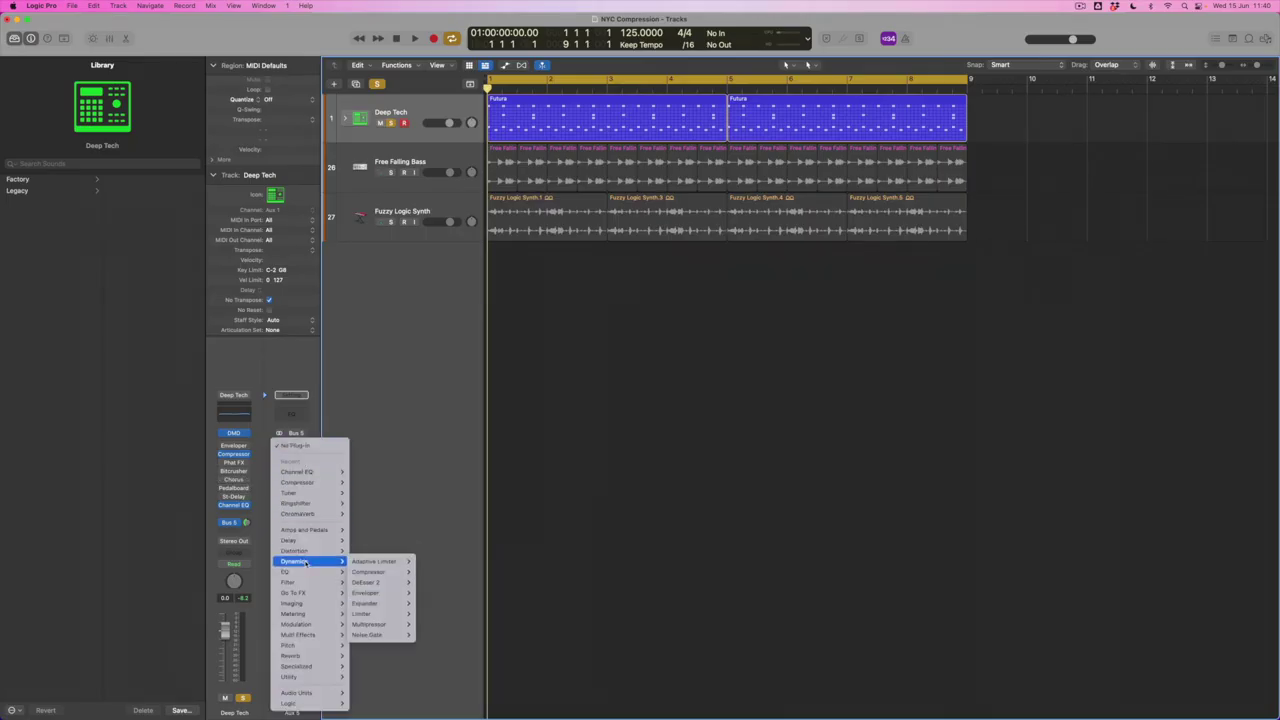
{"action": "mouse_move", "coordinate": [372, 576]}
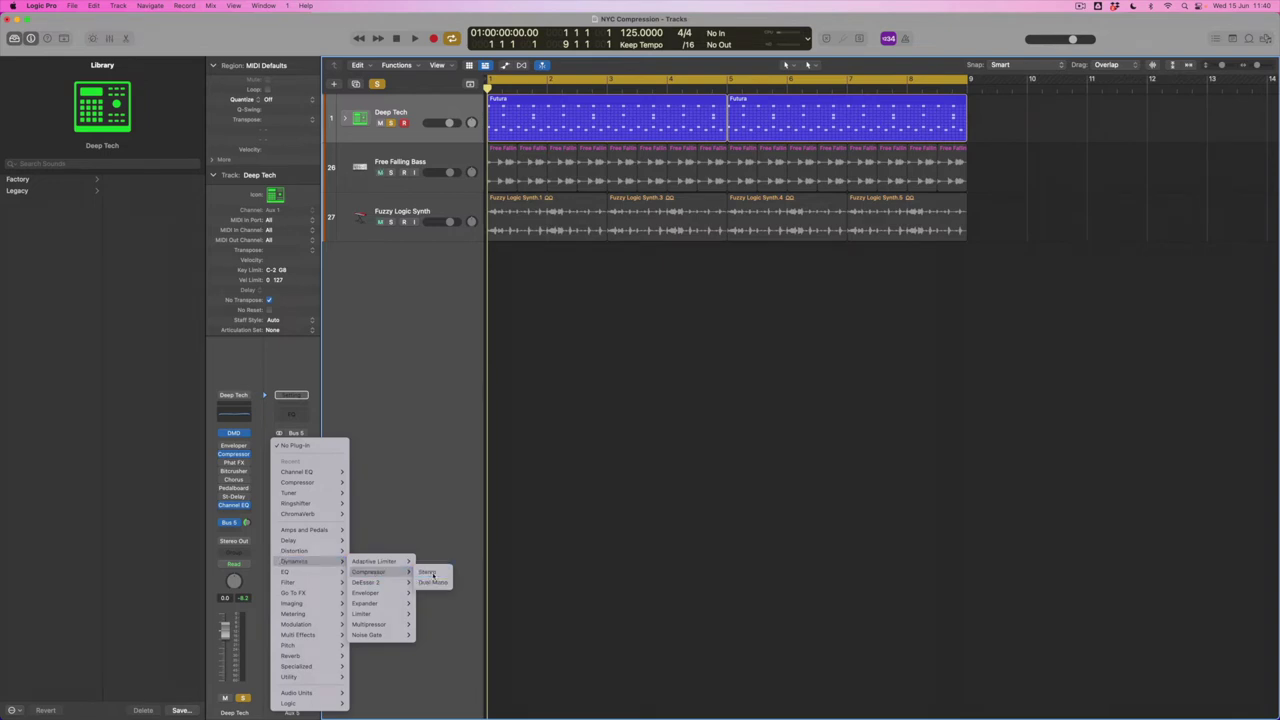
{"action": "left_click", "coordinate": [432, 575]}
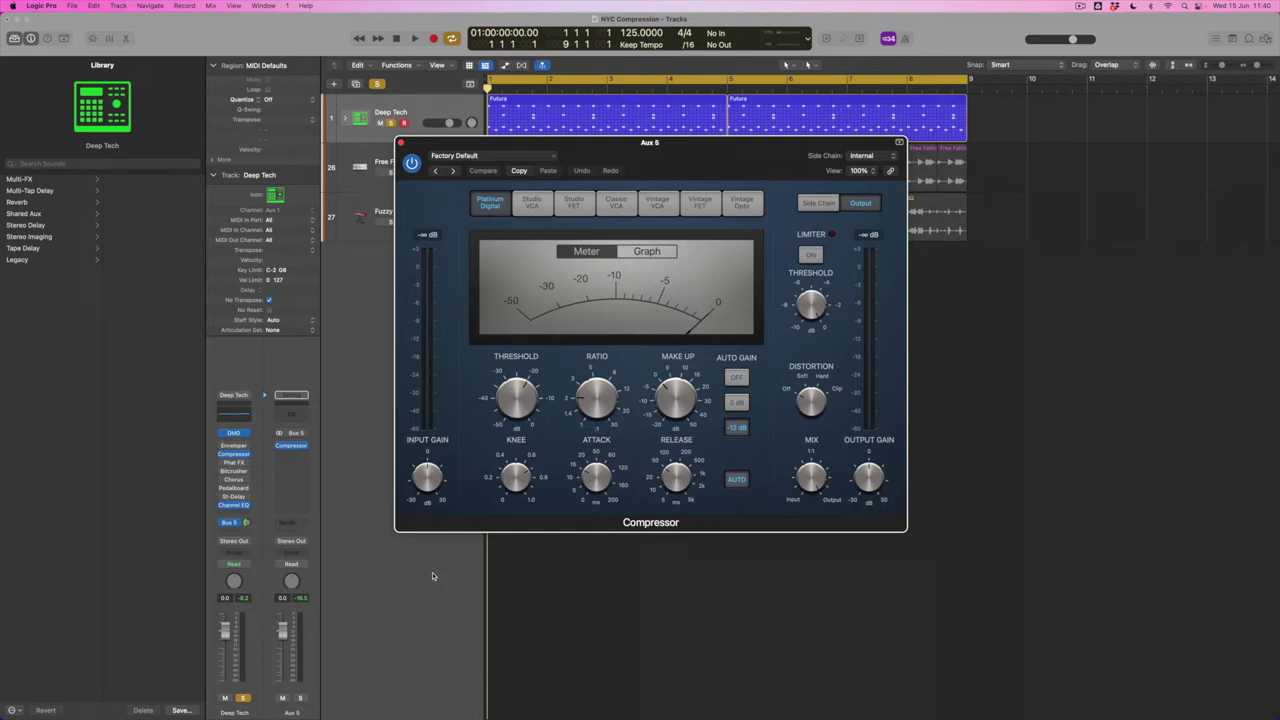
{"action": "left_click", "coordinate": [576, 203]}
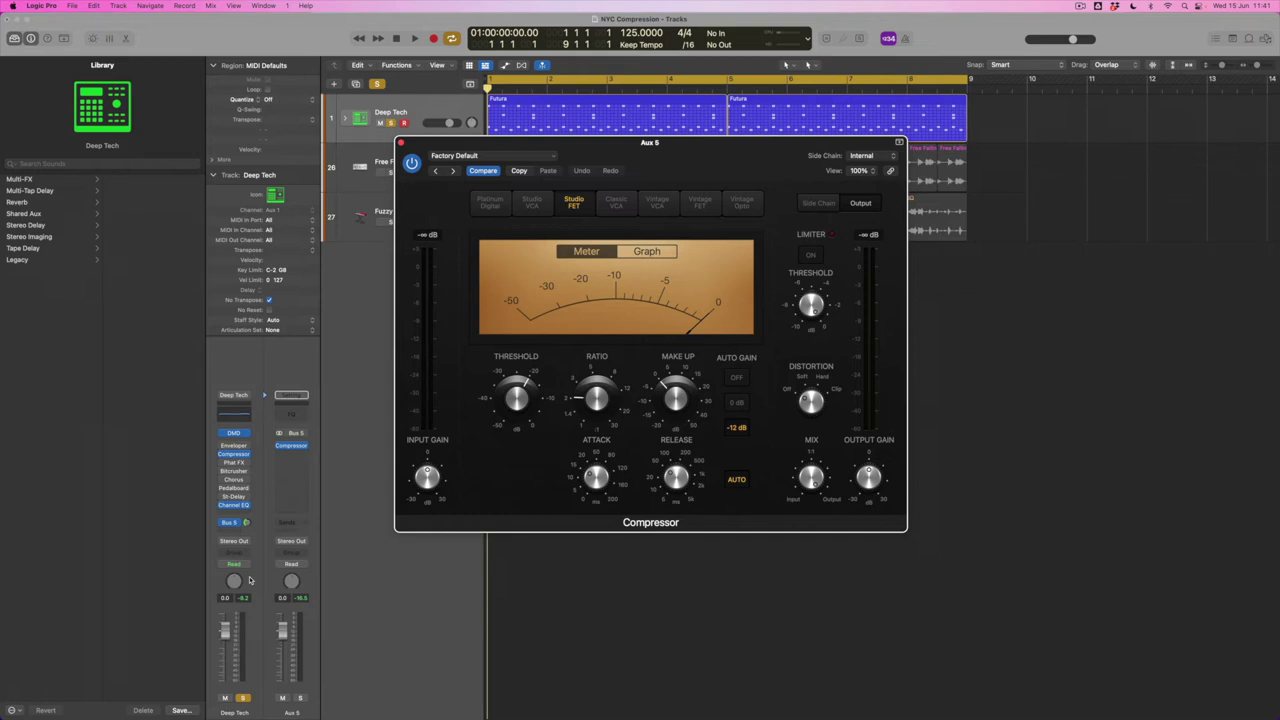
Lower the threshold to -35 dB, raise the ratio, turn Auto Gain off, add about 5.5 dB make-up
{"action": "left_click_drag", "start_coordinate": [524, 405], "coordinate": [510, 440]}
{"action": "left_click_drag", "start_coordinate": [600, 408], "coordinate": [594, 338]}
{"action": "left_click", "coordinate": [737, 377]}
{"action": "mouse_move", "coordinate": [676, 384]}
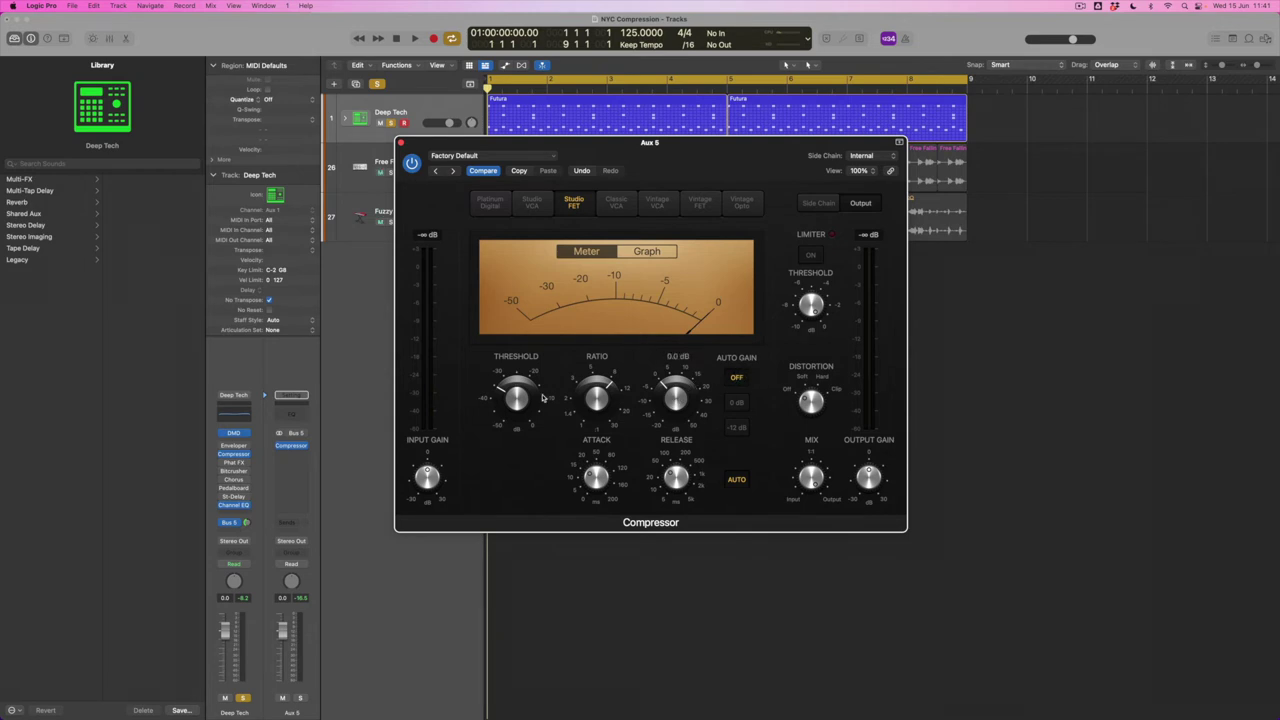
{"action": "mouse_move", "coordinate": [516, 398]}
{"action": "mouse_move", "coordinate": [604, 387]}
{"action": "left_click_drag", "start_coordinate": [684, 400], "coordinate": [684, 383]}
Set attack to 8.5 ms and release to 140 ms with auto release off, then solo Aux 5 instead of Deep Tech
{"action": "mouse_move", "coordinate": [600, 484]}
{"action": "left_click_drag", "start_coordinate": [597, 490], "coordinate": [596, 492]}
{"action": "left_click", "coordinate": [736, 479]}
{"action": "mouse_move", "coordinate": [684, 481]}
{"action": "left_click_drag", "start_coordinate": [682, 472], "coordinate": [685, 458]}
{"action": "left_click", "coordinate": [242, 698]}
{"action": "left_click", "coordinate": [300, 698]}
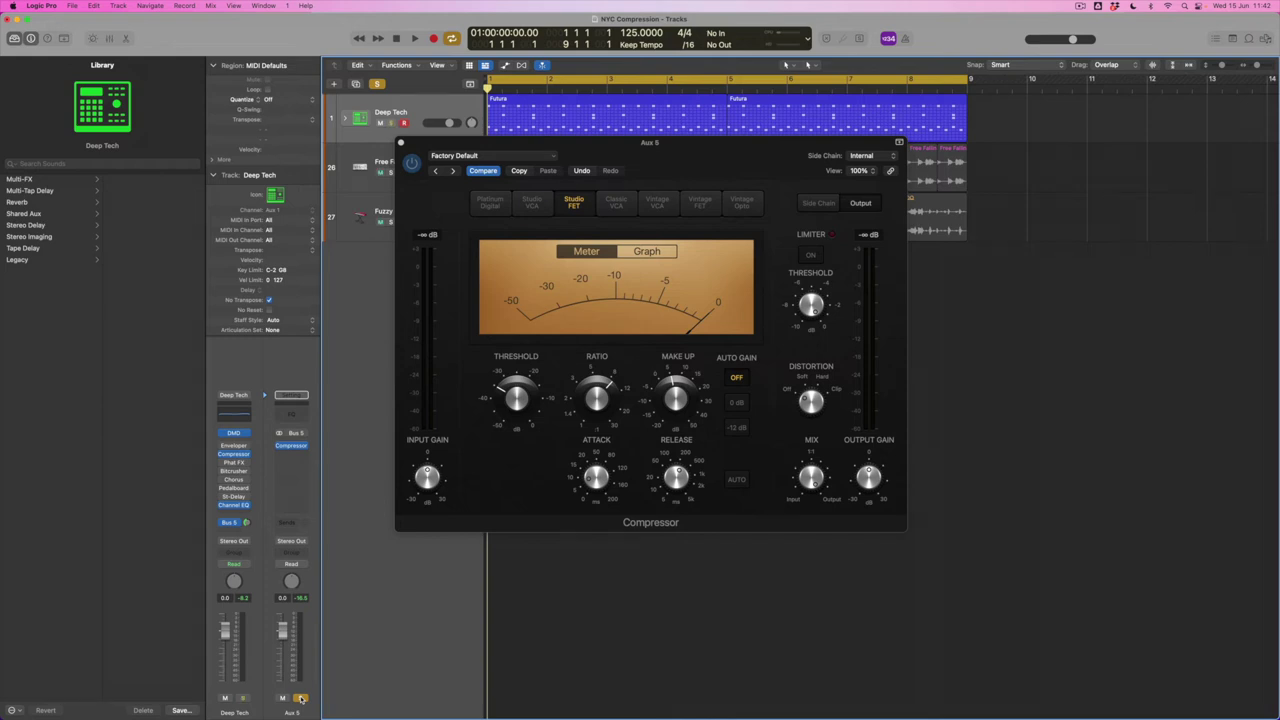
While auditioning, push the ratio to 9.6:1, release to about 260 ms, attack to 9.5 ms
{"action": "key", "text": "space"}
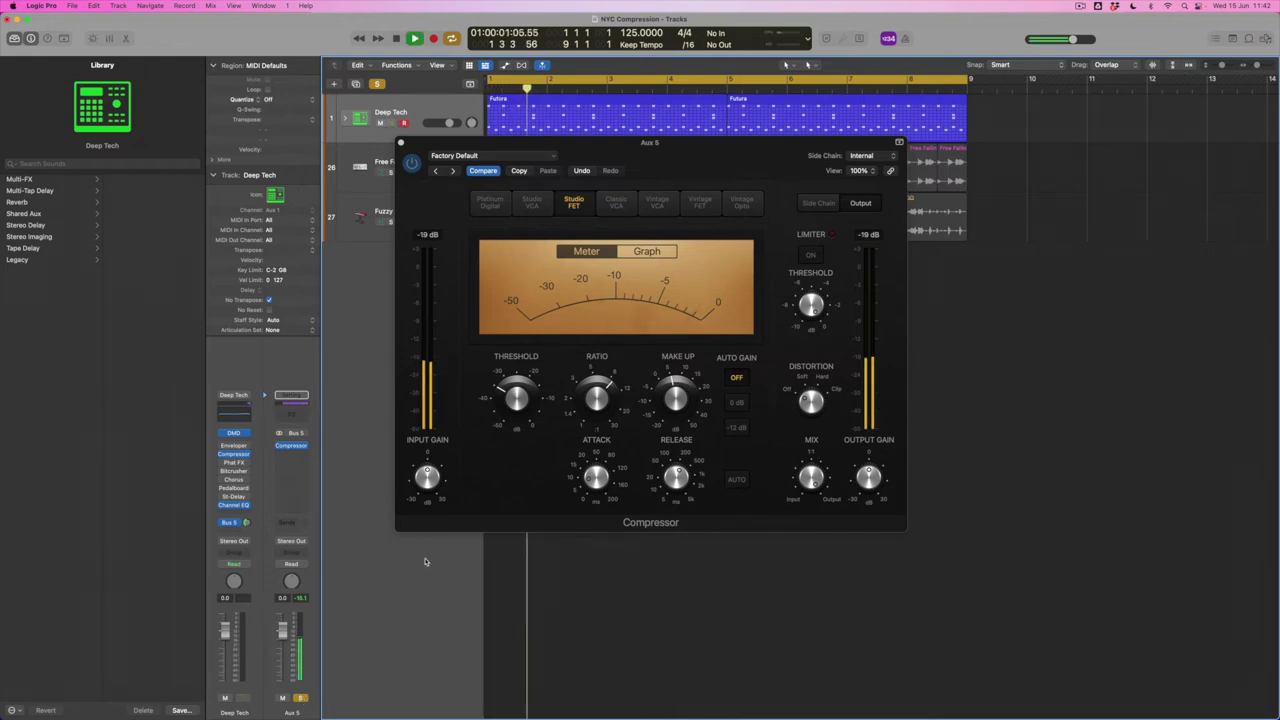
{"action": "left_click", "coordinate": [676, 396]}
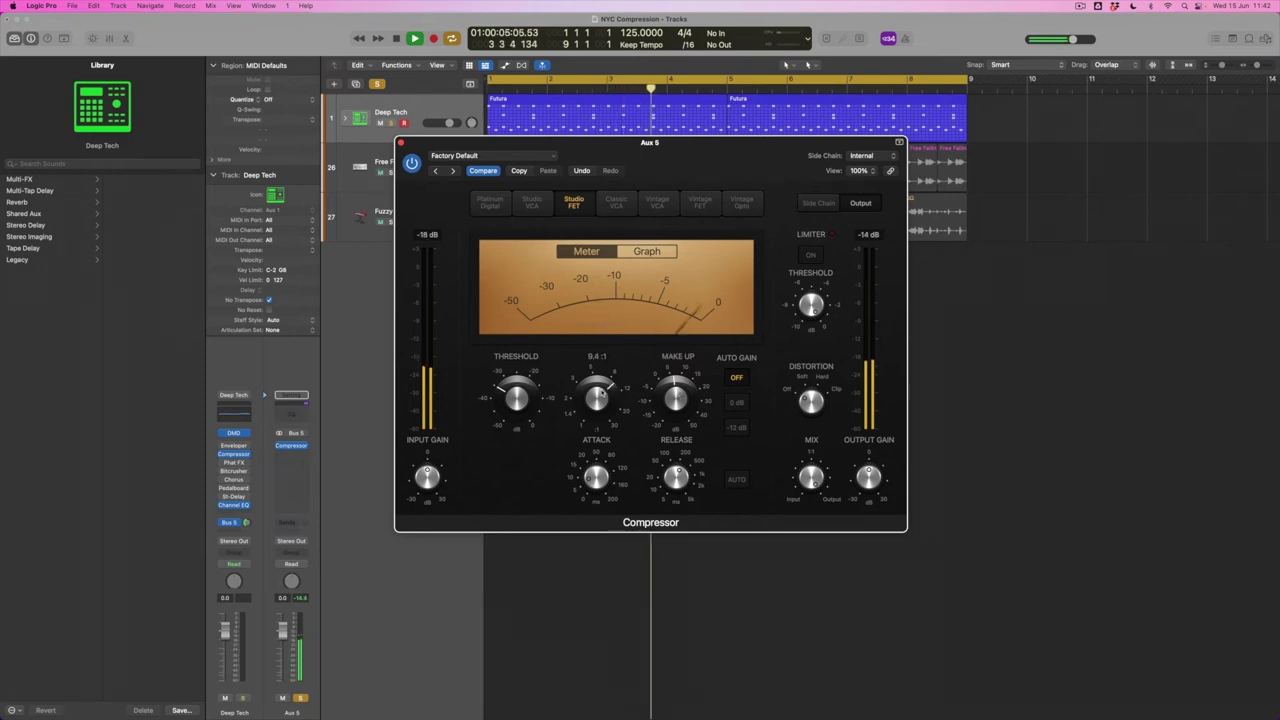
{"action": "left_click_drag", "start_coordinate": [598, 393], "coordinate": [601, 392]}
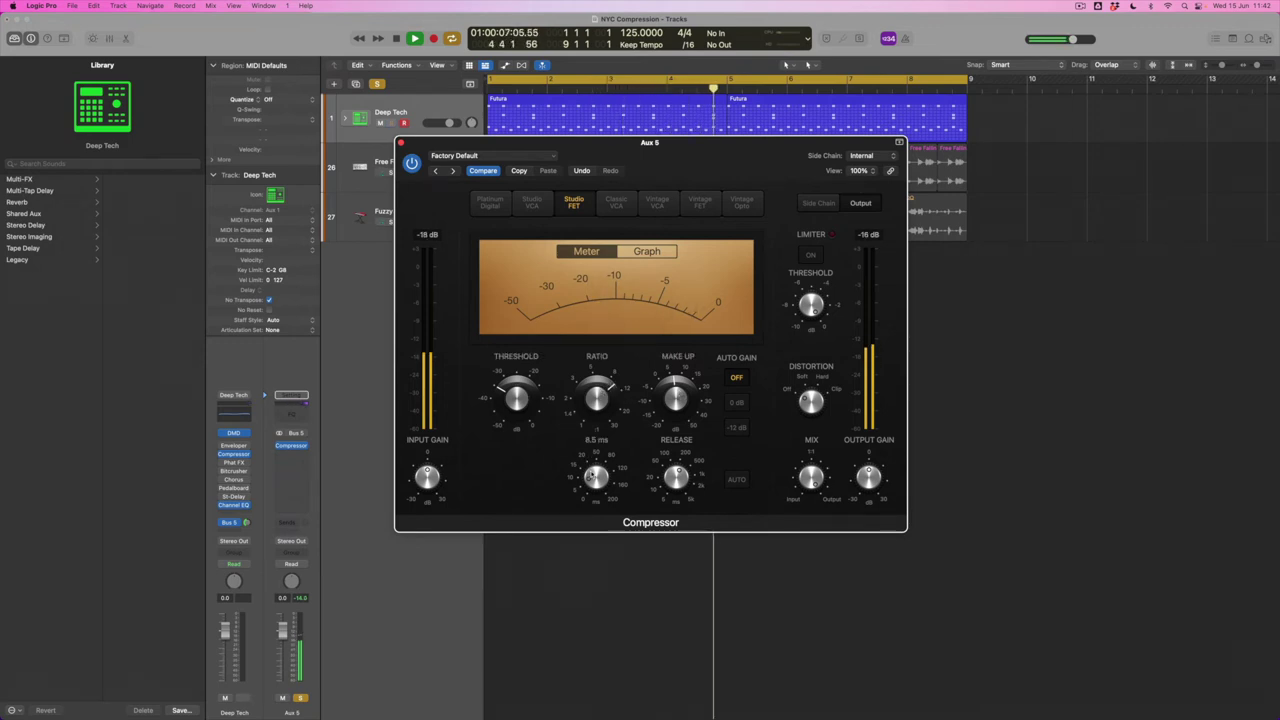
{"action": "left_click", "coordinate": [594, 479]}
{"action": "mouse_move", "coordinate": [594, 479]}
{"action": "left_mouse_down"}
{"action": "mouse_move", "coordinate": [592, 446]}
{"action": "mouse_move", "coordinate": [587, 462]}
{"action": "left_mouse_up"}
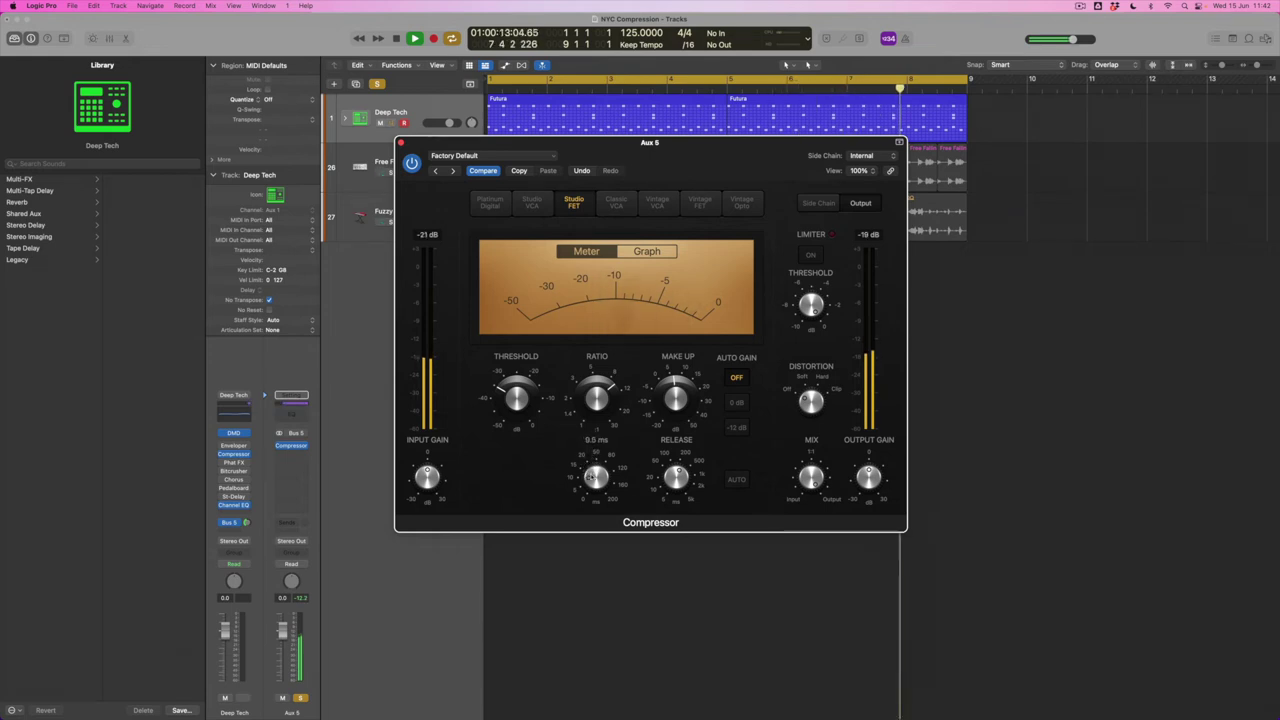
{"action": "left_click", "coordinate": [662, 480]}
{"action": "left_click_drag", "start_coordinate": [594, 476], "coordinate": [592, 479]}
{"action": "key", "text": "space"}
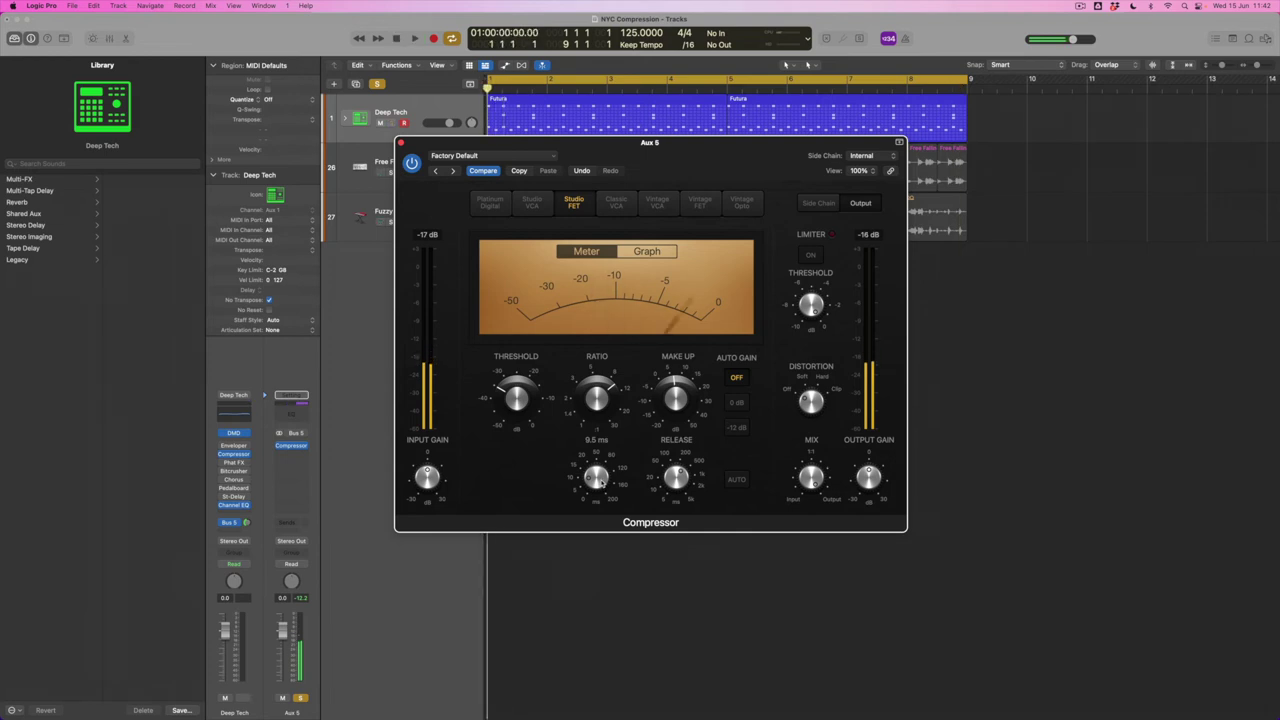
Try attack at 7.0 and 18.6 ms, settle on 10.5 ms, raise make-up to 8.0 dB, unsolo Aux 5
{"action": "left_click_drag", "start_coordinate": [600, 484], "coordinate": [602, 488]}
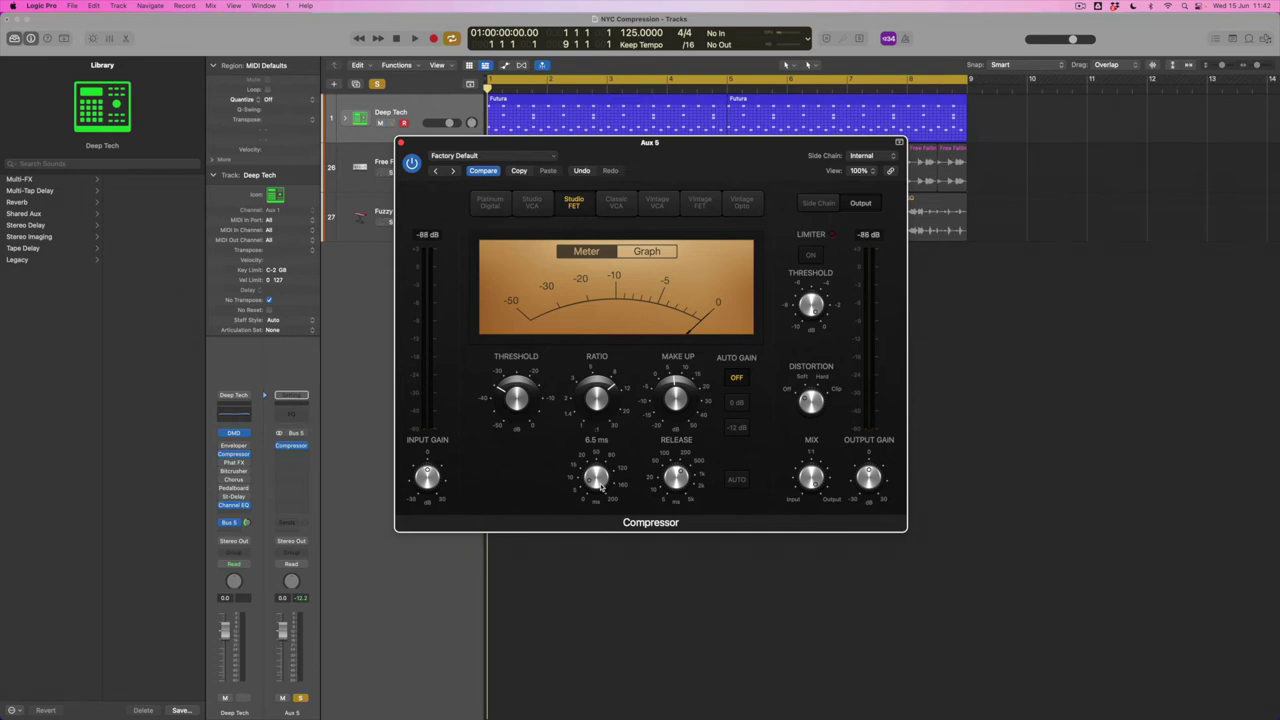
{"action": "left_click_drag", "start_coordinate": [601, 488], "coordinate": [601, 462]}
{"action": "left_click_drag", "start_coordinate": [598, 464], "coordinate": [596, 477]}
{"action": "left_click_drag", "start_coordinate": [673, 394], "coordinate": [674, 386]}
{"action": "left_click", "coordinate": [302, 698]}
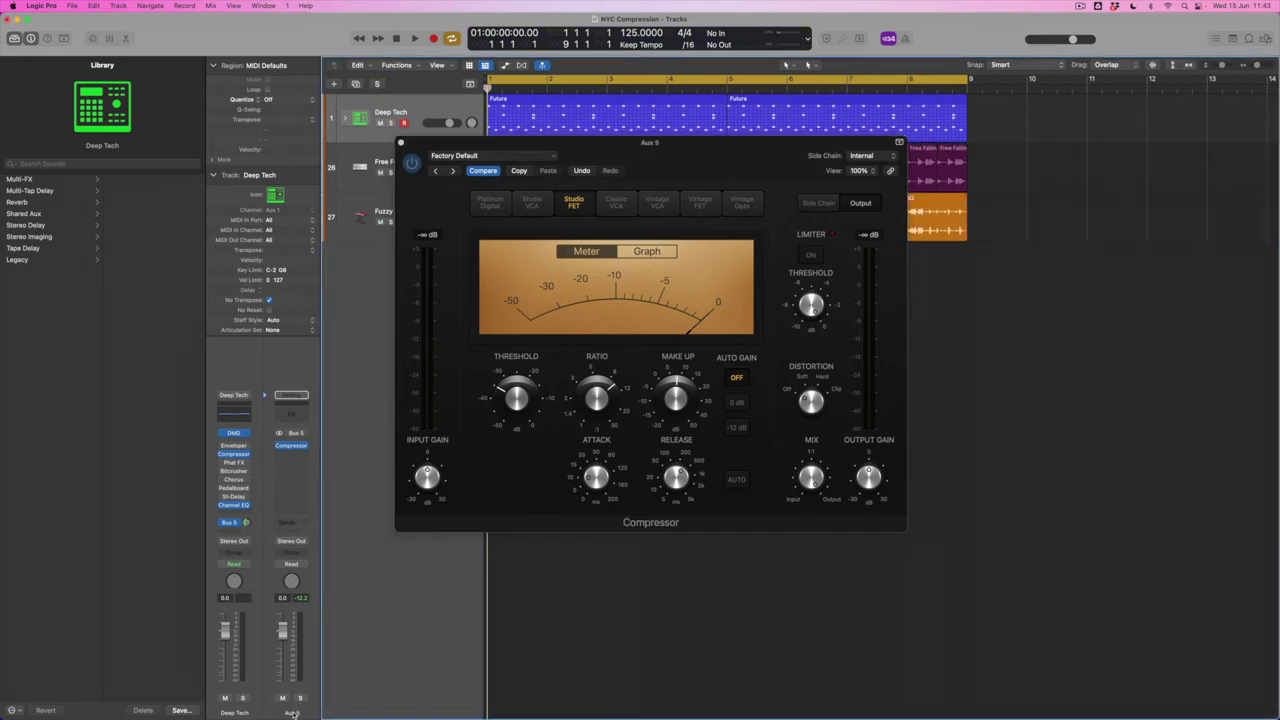
Rename Aux 5 to 'NYC Comp' and bring its fader down, then back to about -12.6 dB
{"action": "double_click", "coordinate": [291, 712]}
{"action": "type", "text": "NYC Comp"}
{"action": "left_click_drag", "start_coordinate": [283, 632], "coordinate": [283, 678]}
{"action": "left_click_drag", "start_coordinate": [282, 680], "coordinate": [283, 658]}
Reset NYC Comp to 0 dB and compare the drums with the aux muted and unmuted
{"action": "left_click", "coordinate": [283, 657], "text": "alt"}
{"action": "key", "text": "space"}
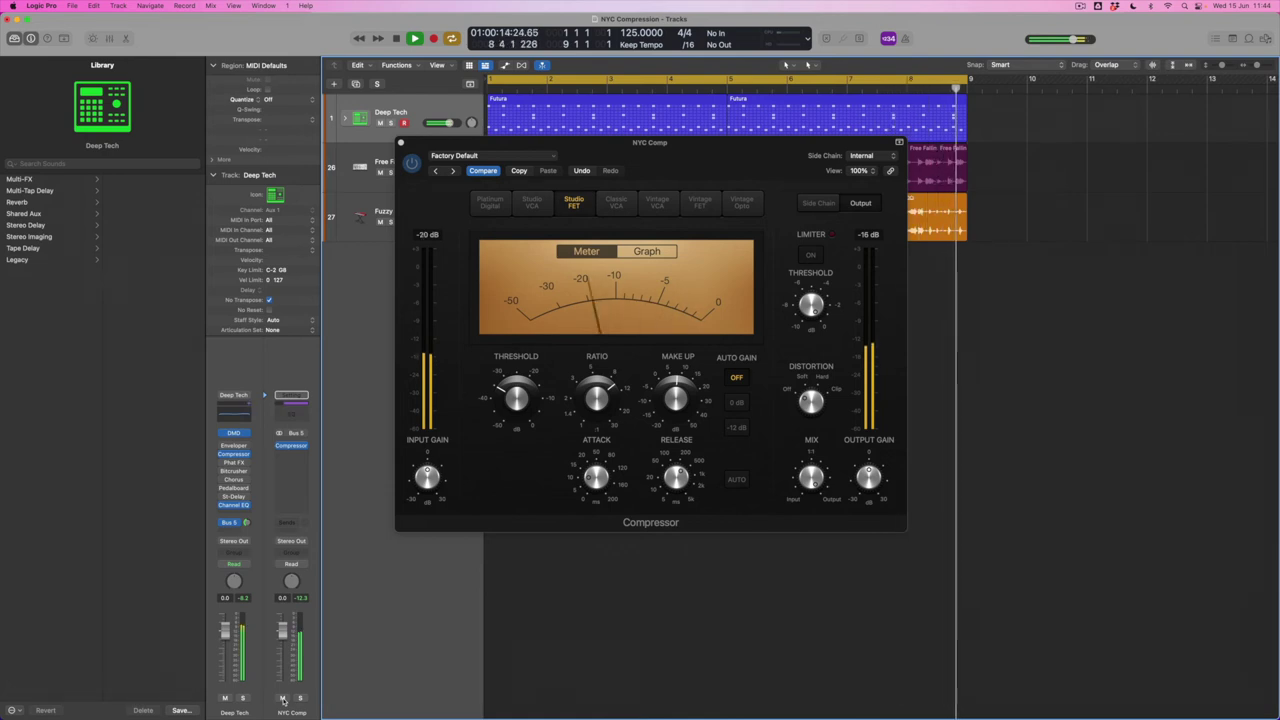
{"action": "left_click", "coordinate": [283, 698]}
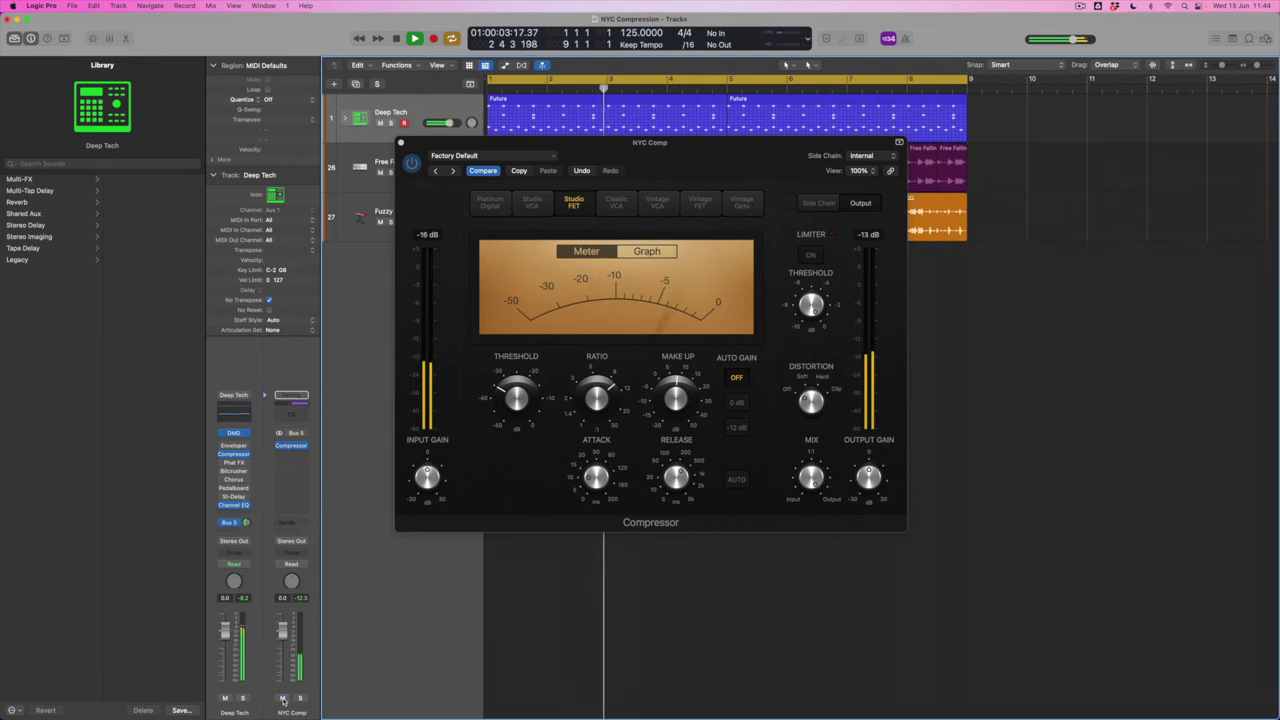
{"action": "left_click", "coordinate": [283, 698]}
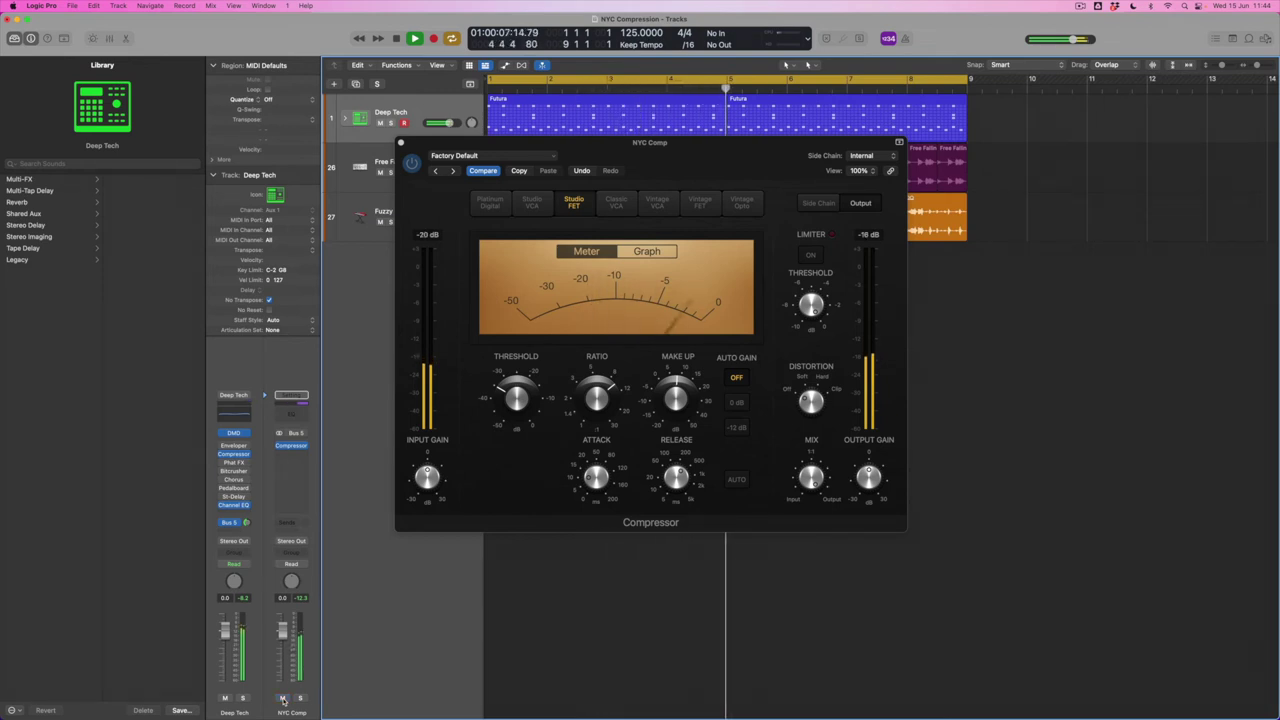
{"action": "key", "text": "space"}
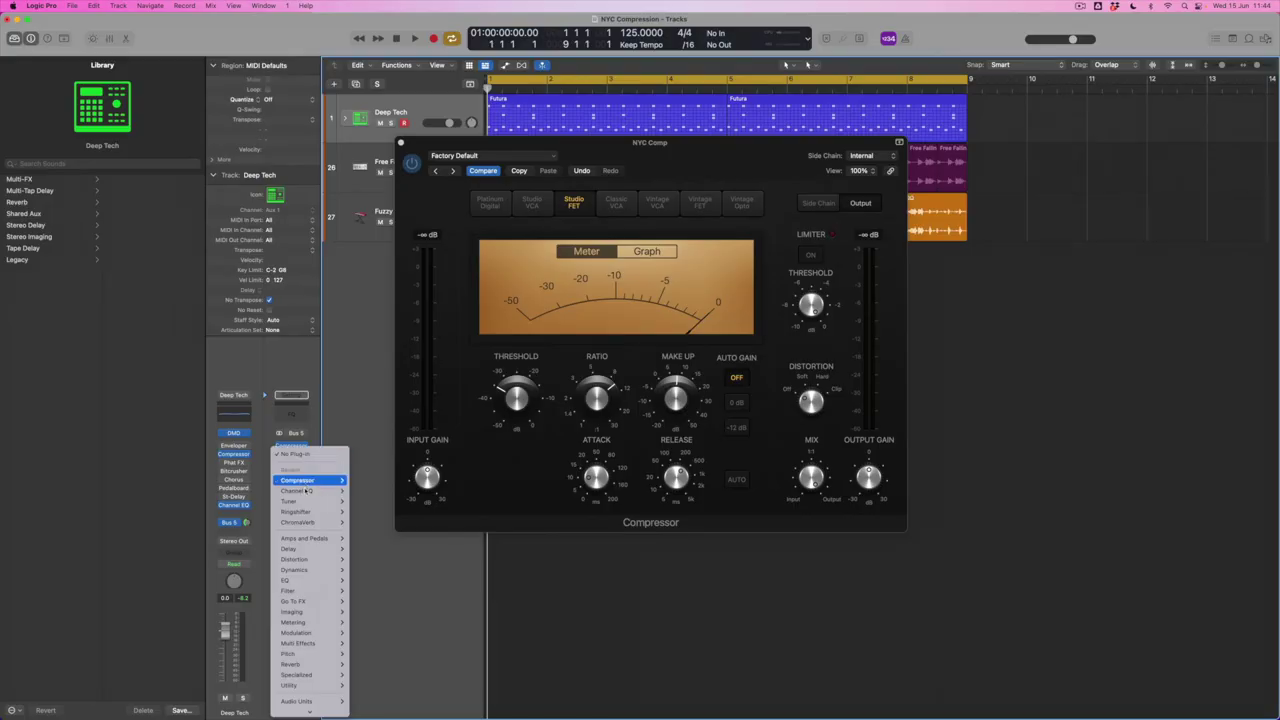
Insert a stereo Channel EQ on NYC Comp boosting 104 Hz by 2.2 dB and 7000 Hz by 1.9 dB
{"action": "mouse_move", "coordinate": [295, 581]}
{"action": "mouse_move", "coordinate": [366, 582]}
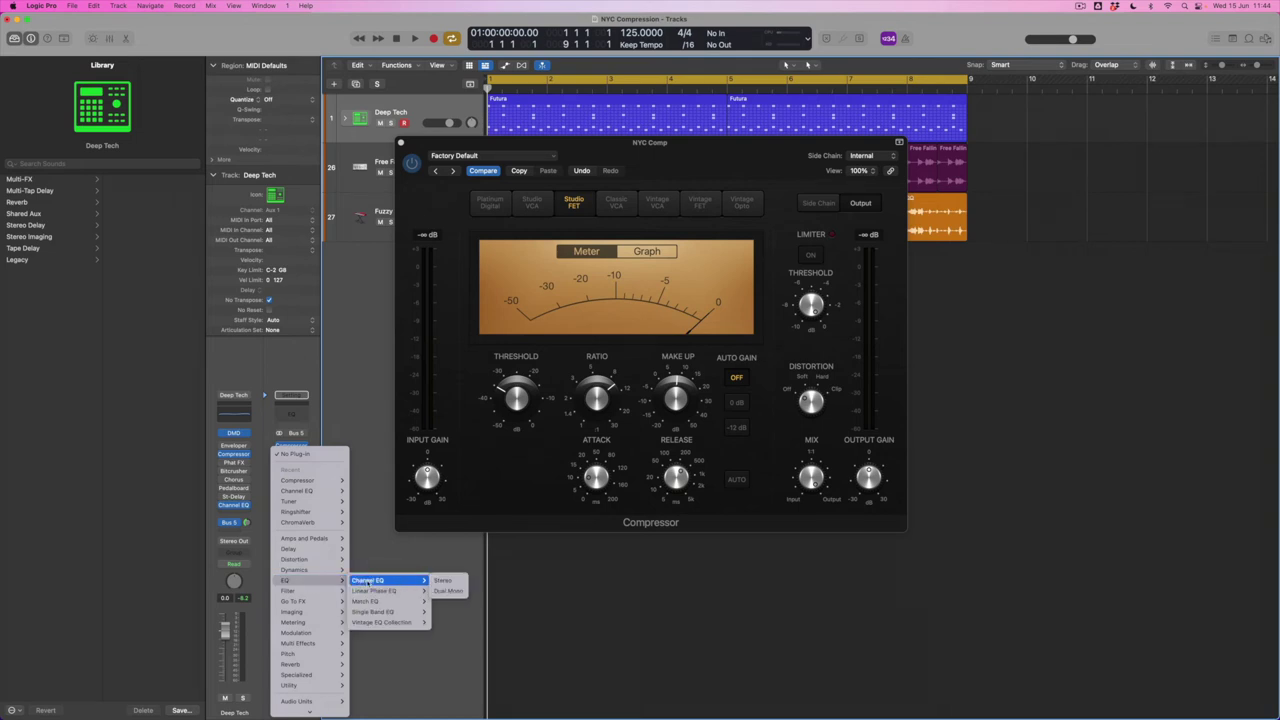
{"action": "left_click", "coordinate": [463, 583]}
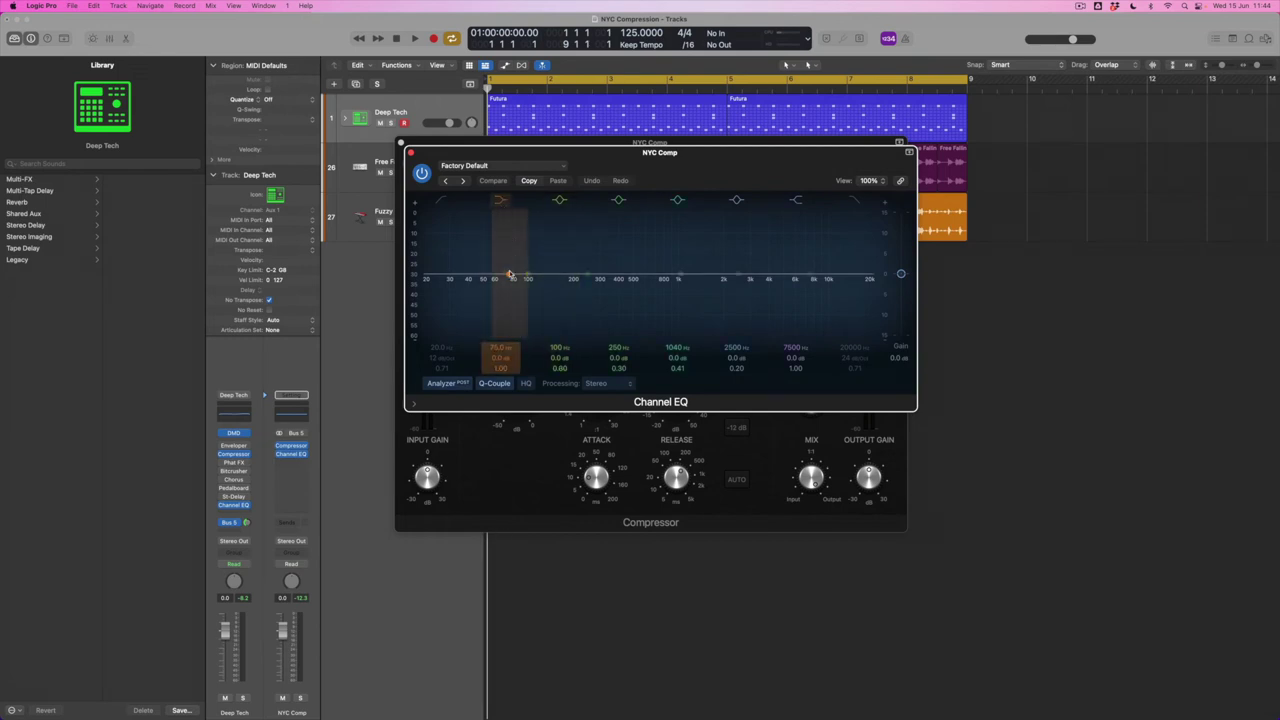
{"action": "left_click_drag", "start_coordinate": [514, 266], "coordinate": [530, 265]}
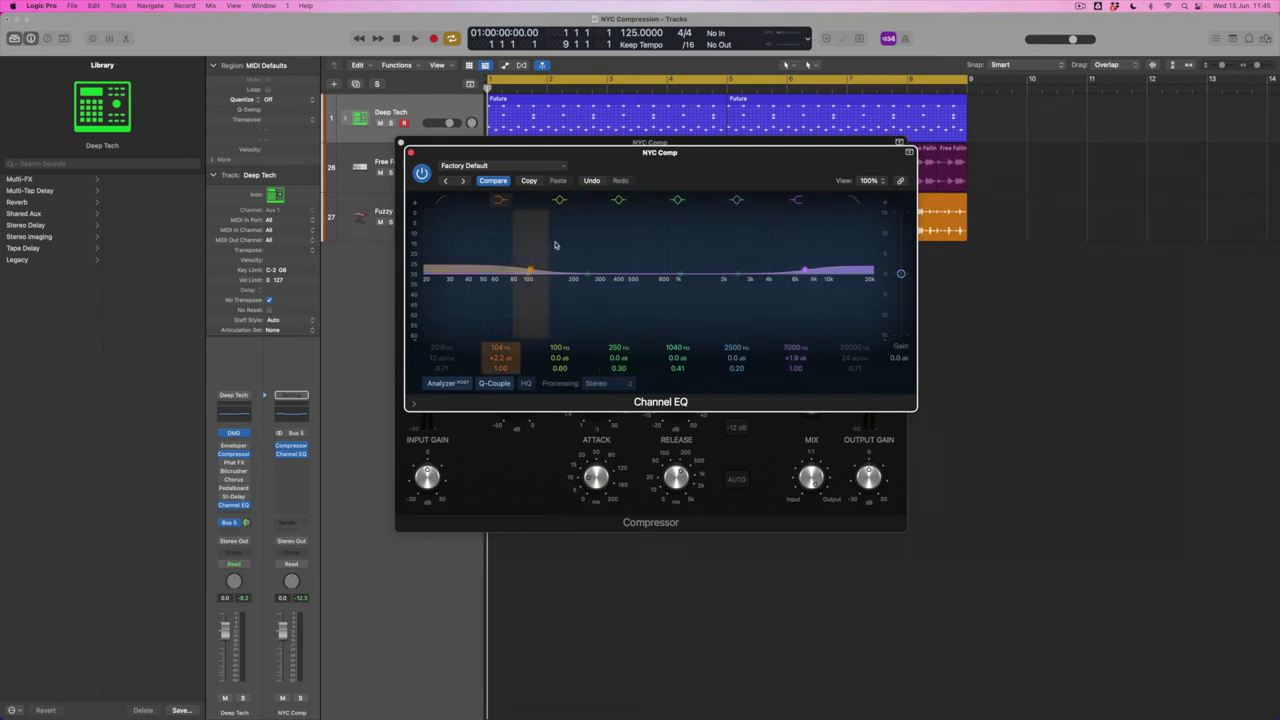
{"action": "left_click_drag", "start_coordinate": [486, 155], "coordinate": [623, 258]}
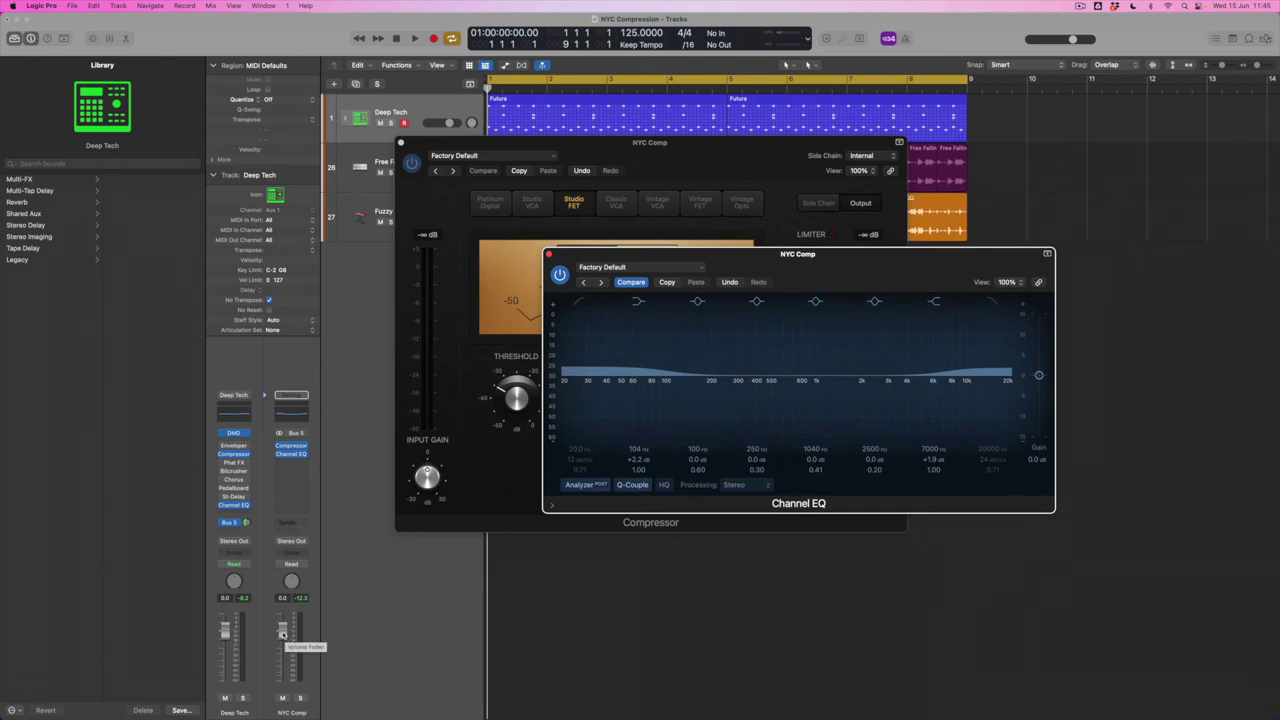
During playback, set NYC Comp to -4 dB, A/B it with Mute, then raise it to about -3 dB
{"action": "mouse_move", "coordinate": [278, 716]}
{"action": "key", "text": "space"}
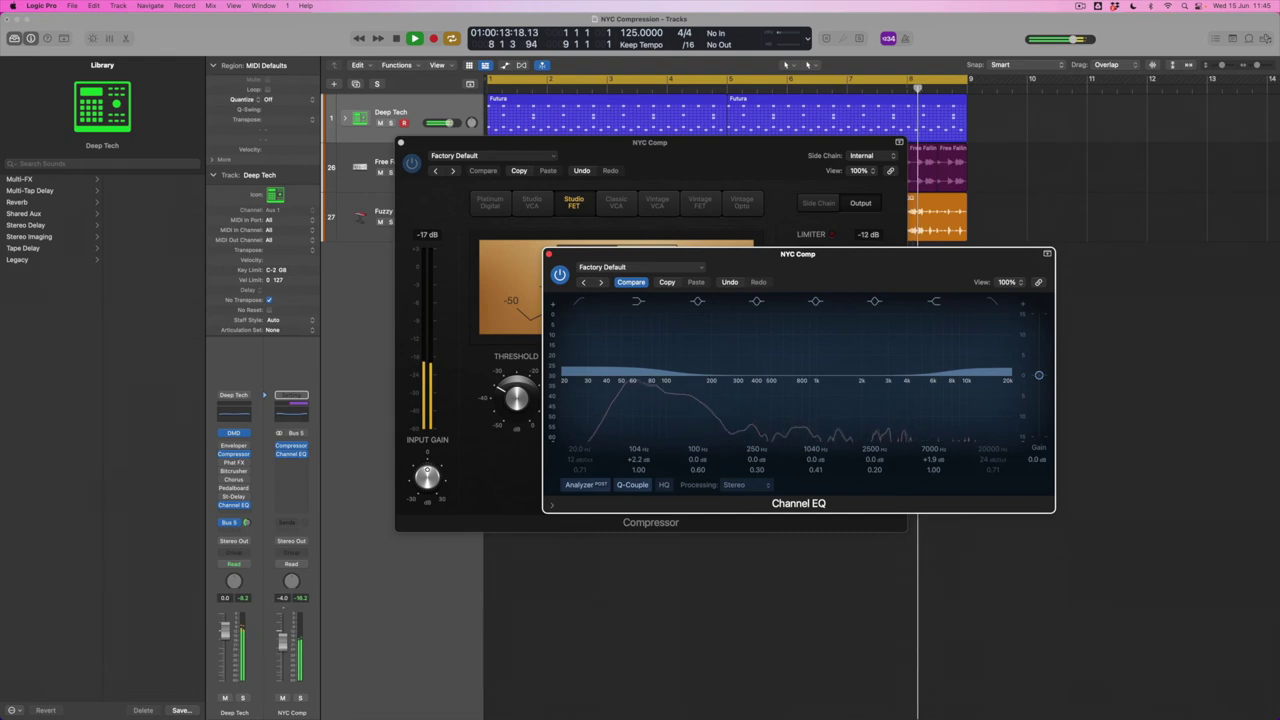
{"action": "left_click", "coordinate": [285, 677]}
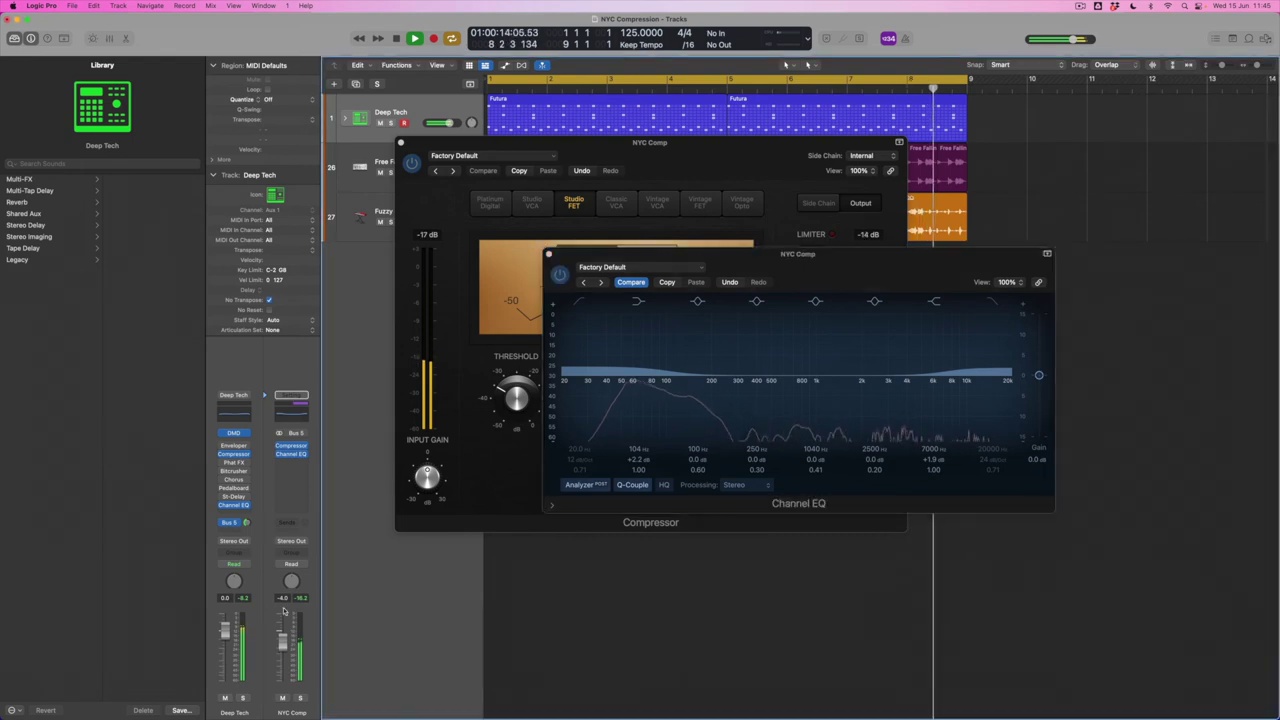
{"action": "left_click", "coordinate": [282, 698]}
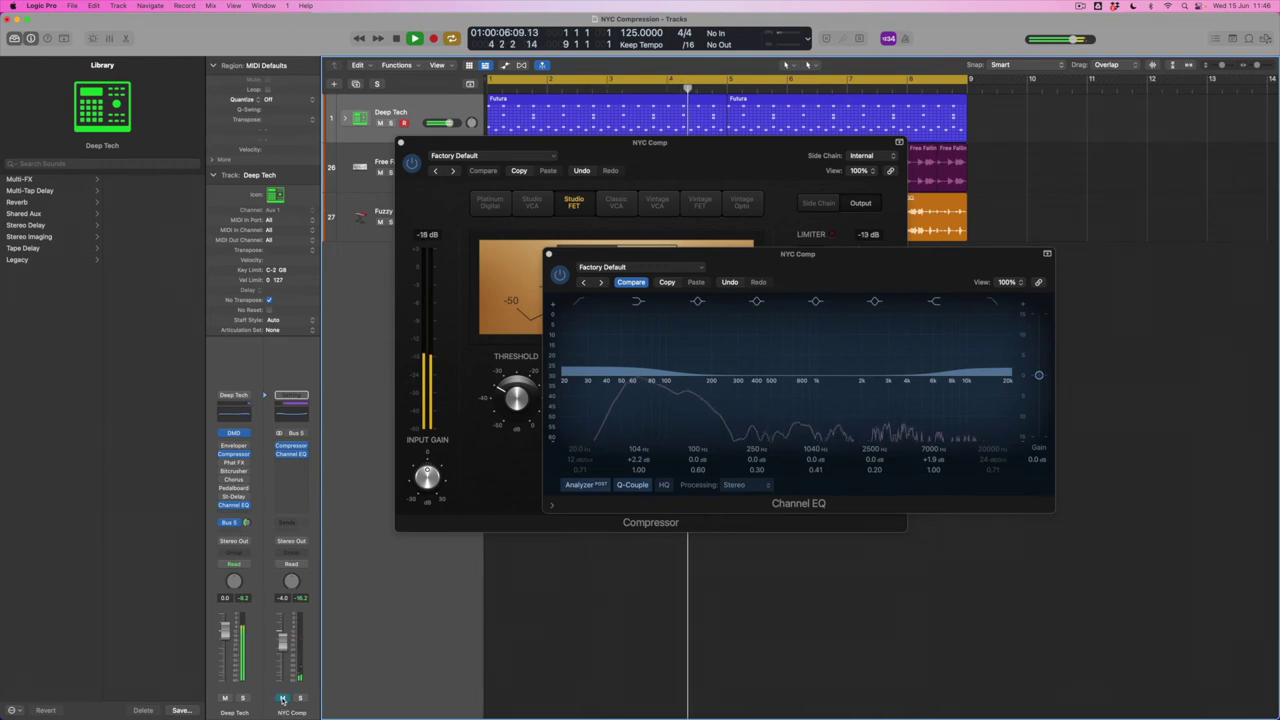
{"action": "left_click", "coordinate": [282, 698]}
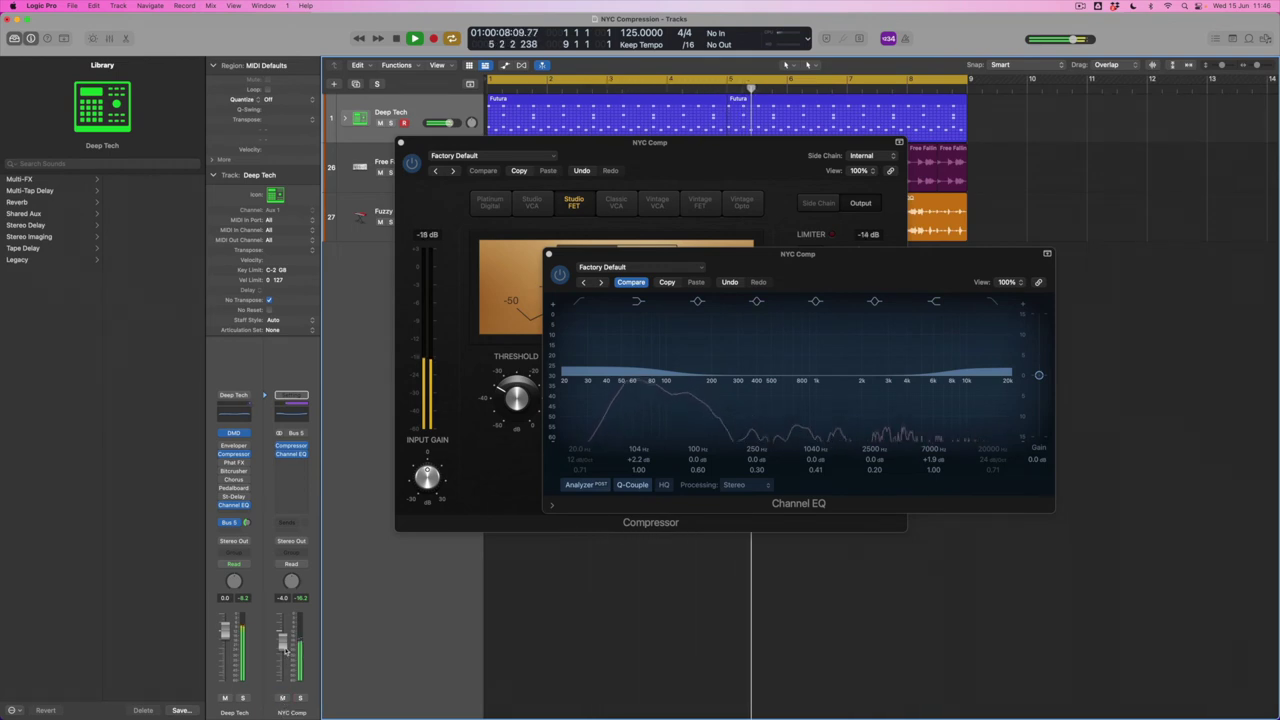
{"action": "left_click_drag", "start_coordinate": [286, 649], "coordinate": [285, 642]}
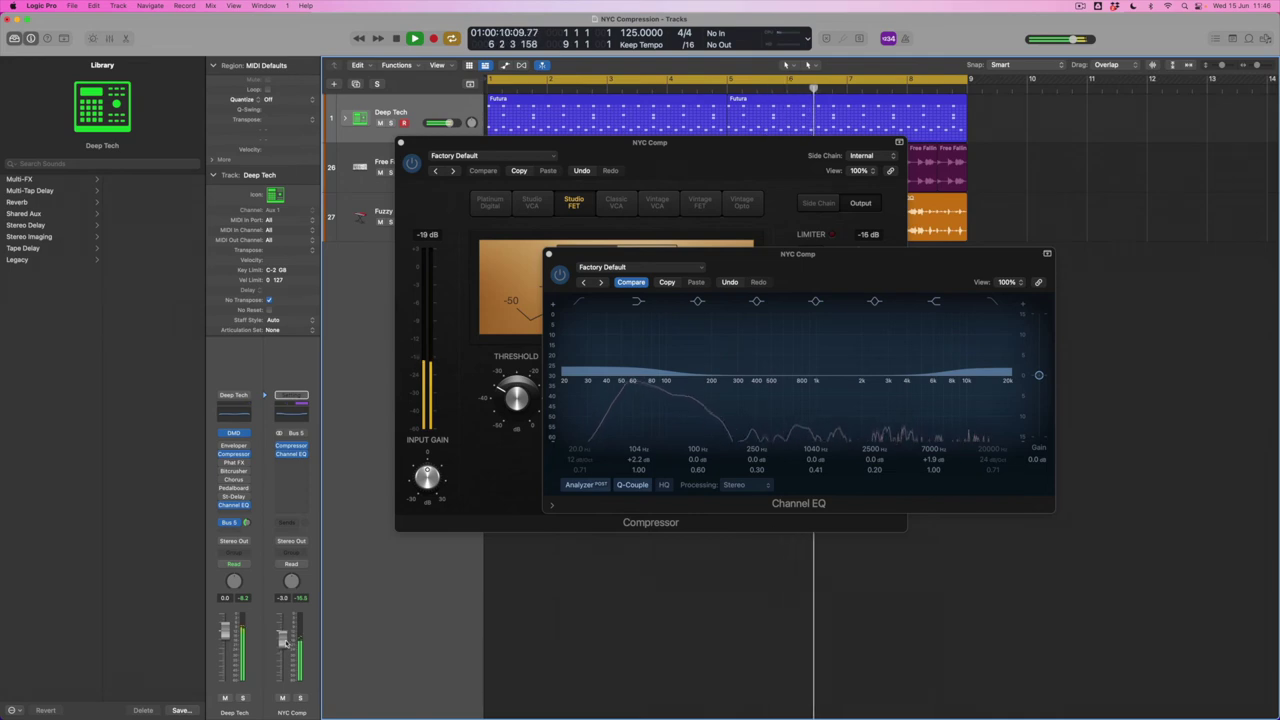